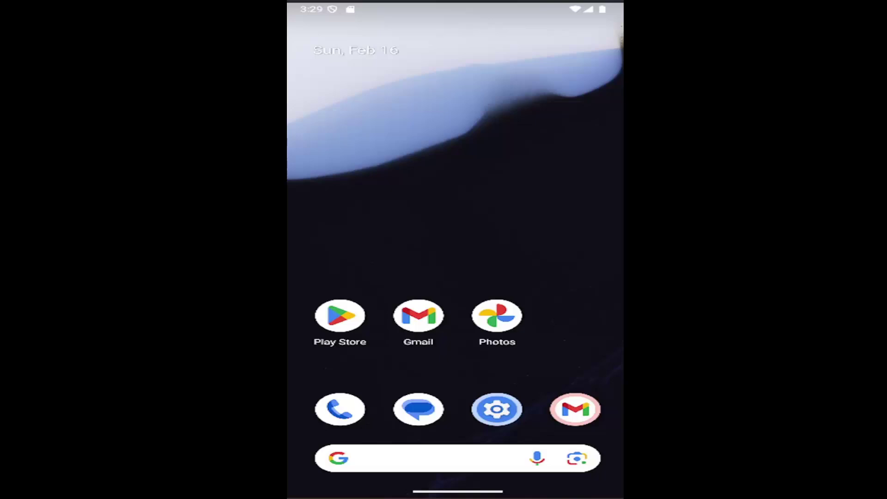
# From the app drawer, open Settings > Apps and list all 26 installed apps
pyautogui.moveTo(516, 364); pyautogui.dragTo(498, 207)
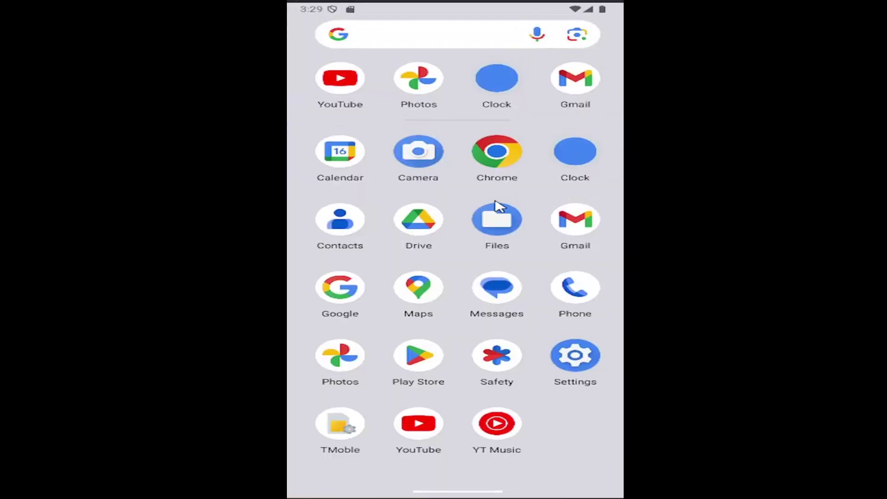
pyautogui.click(586, 357)
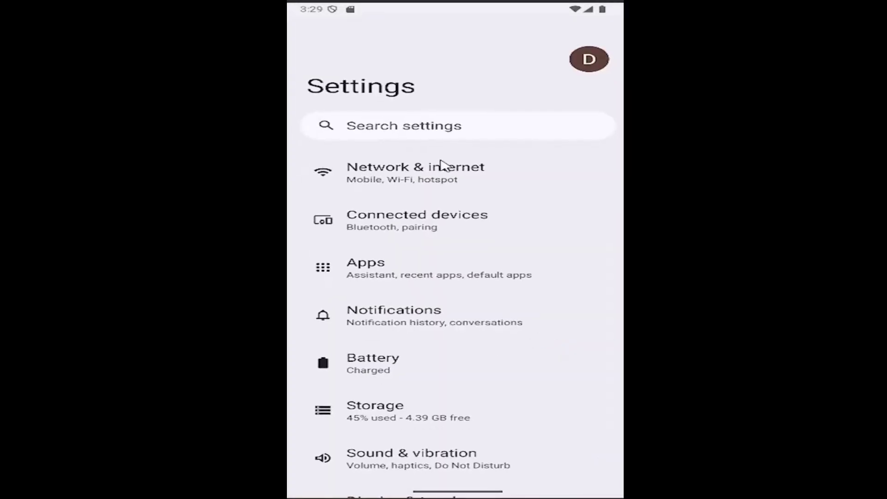
pyautogui.click(393, 274)
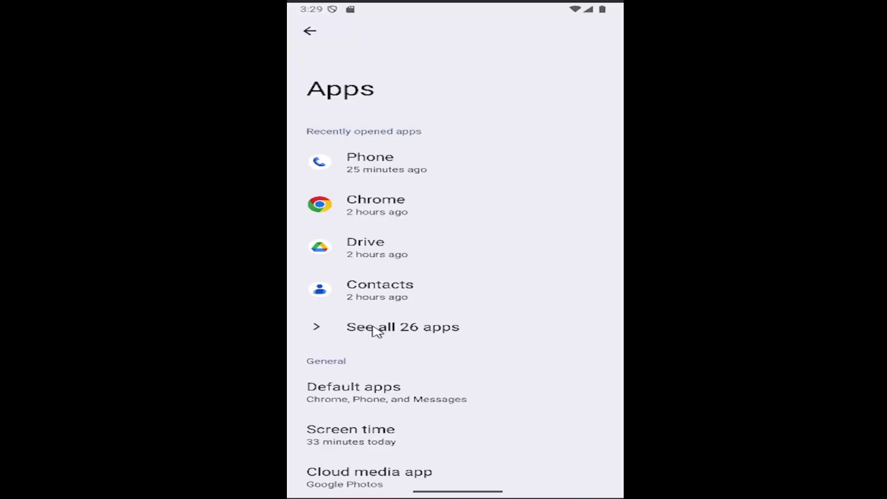
pyautogui.click(446, 333)
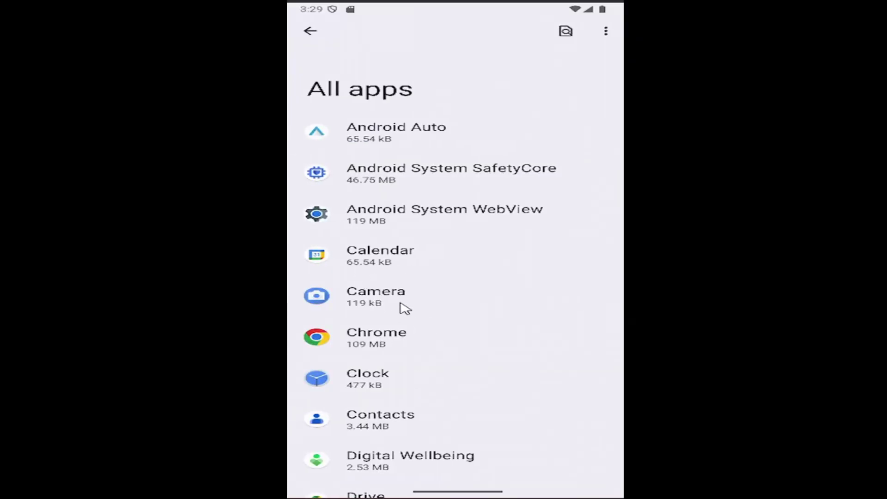
# Open Camera's Storage & cache page showing 69.63 kB cache and 119 kB total
pyautogui.click(411, 309)
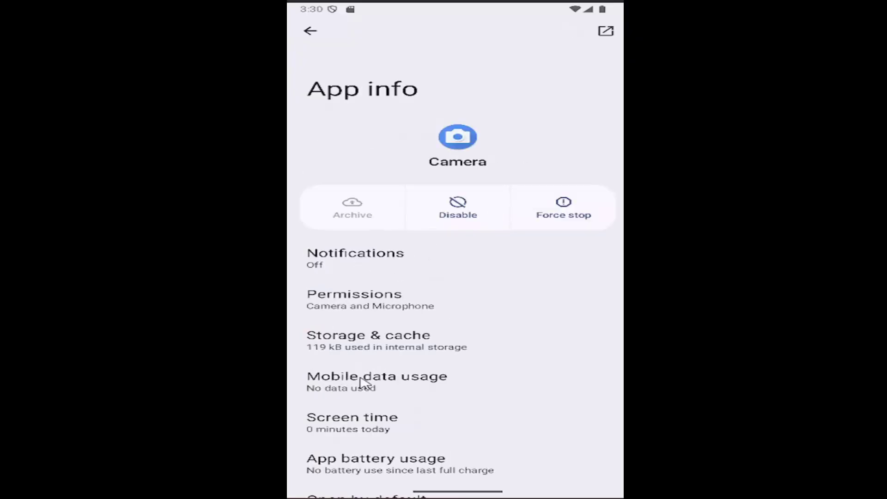
pyautogui.click(362, 344)
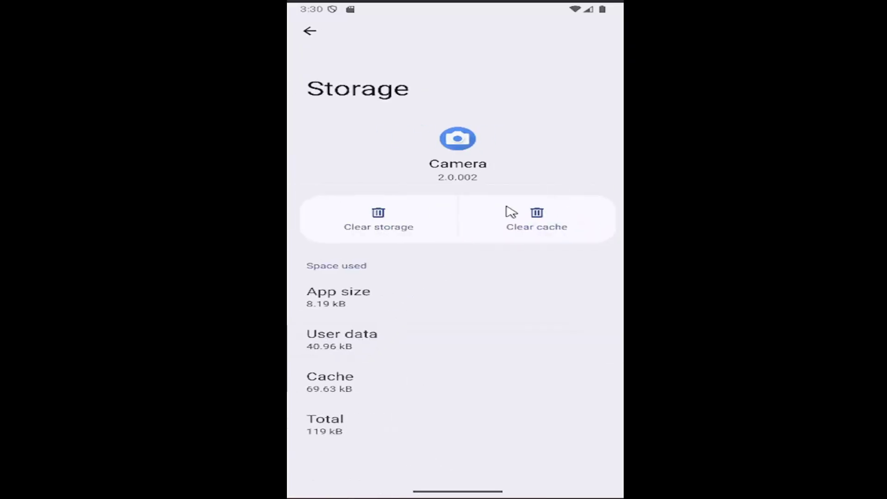
# Clear Camera's cache and storage, confirming Delete, leaving 8.19 kB total
pyautogui.click(539, 231)
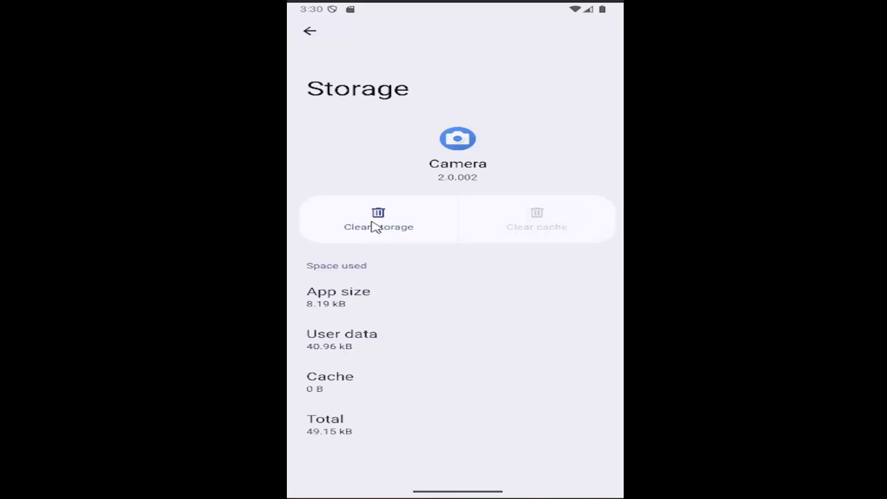
pyautogui.click(374, 227)
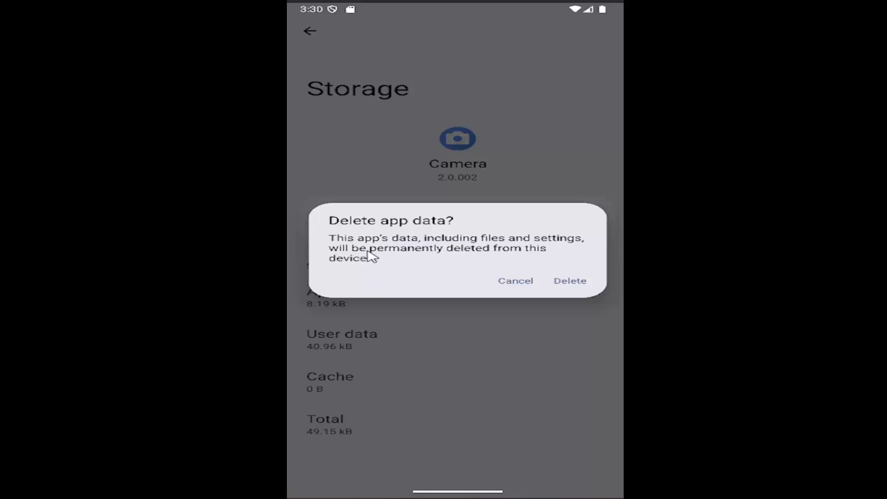
pyautogui.click(571, 281)
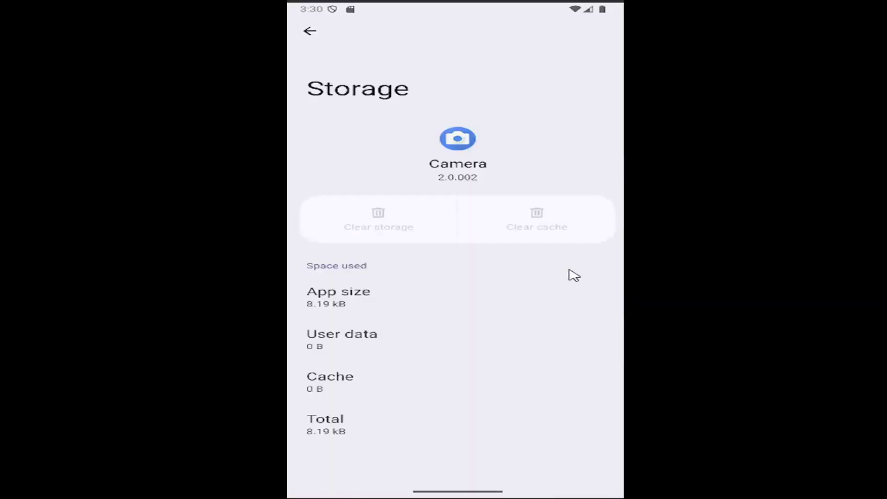
# Go back twice from Camera's storage page to the home screen
pyautogui.press('Escape')
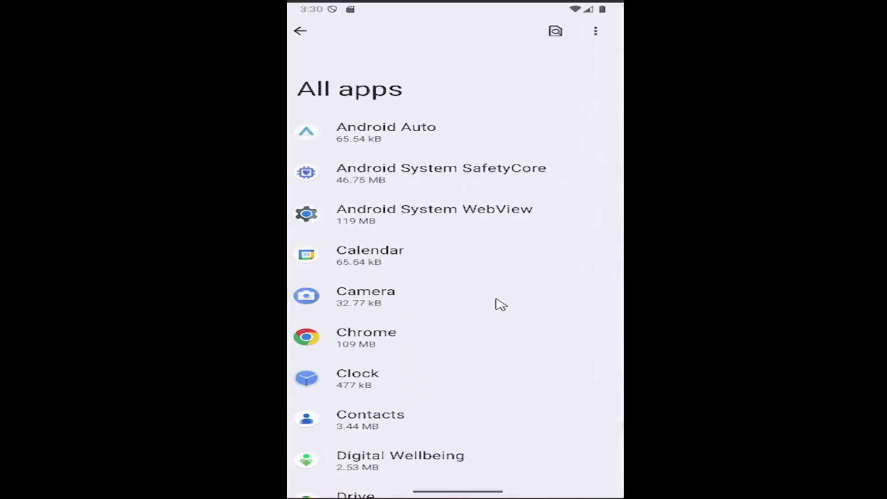
pyautogui.press('Escape')
pyautogui.press('Escape')
pyautogui.press('Escape')
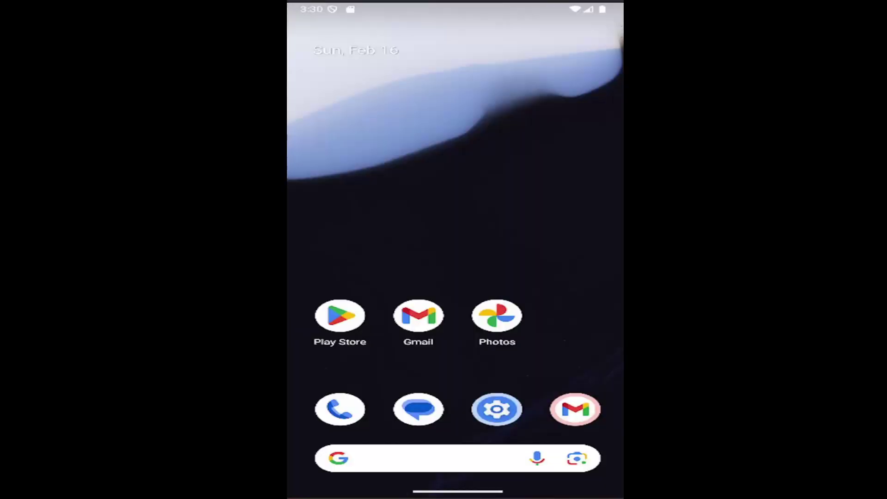